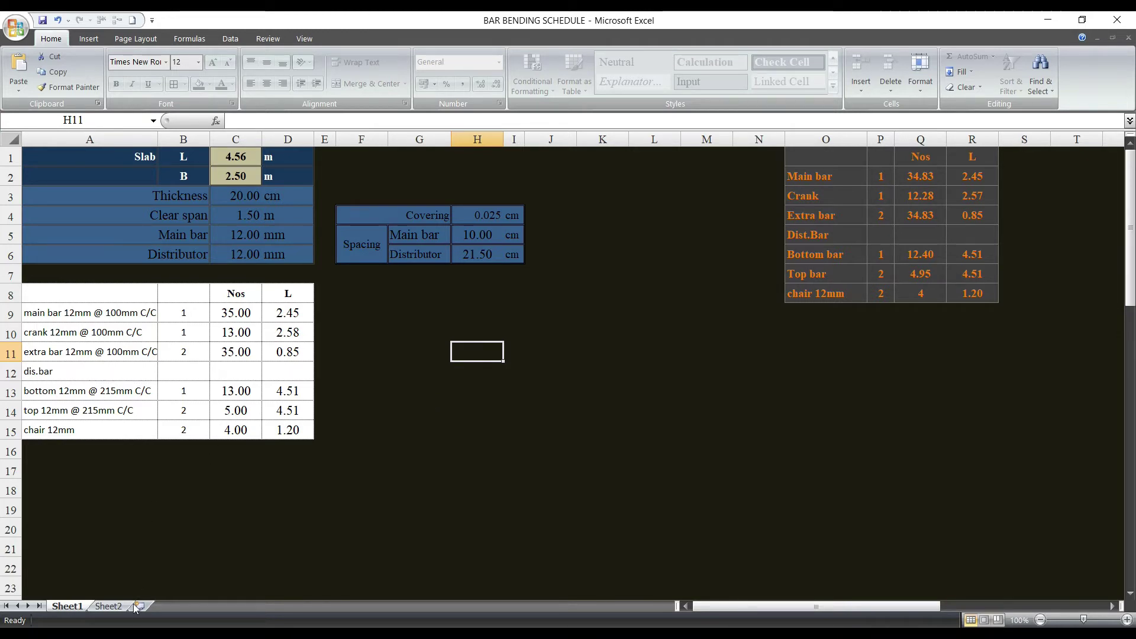
Switch to Sheet2 to view the clear-span reinforcement design table
click(106, 606)
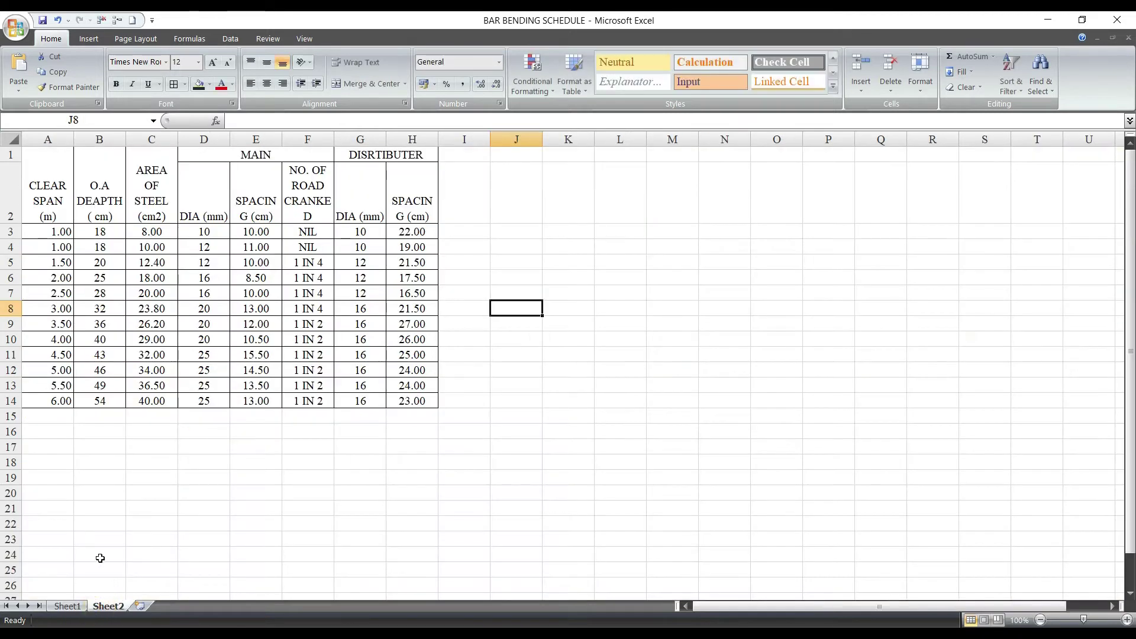
Review the clear spans in column A and the overall depth, MAIN, DISRTIBUTER and crank headers
click(214, 407)
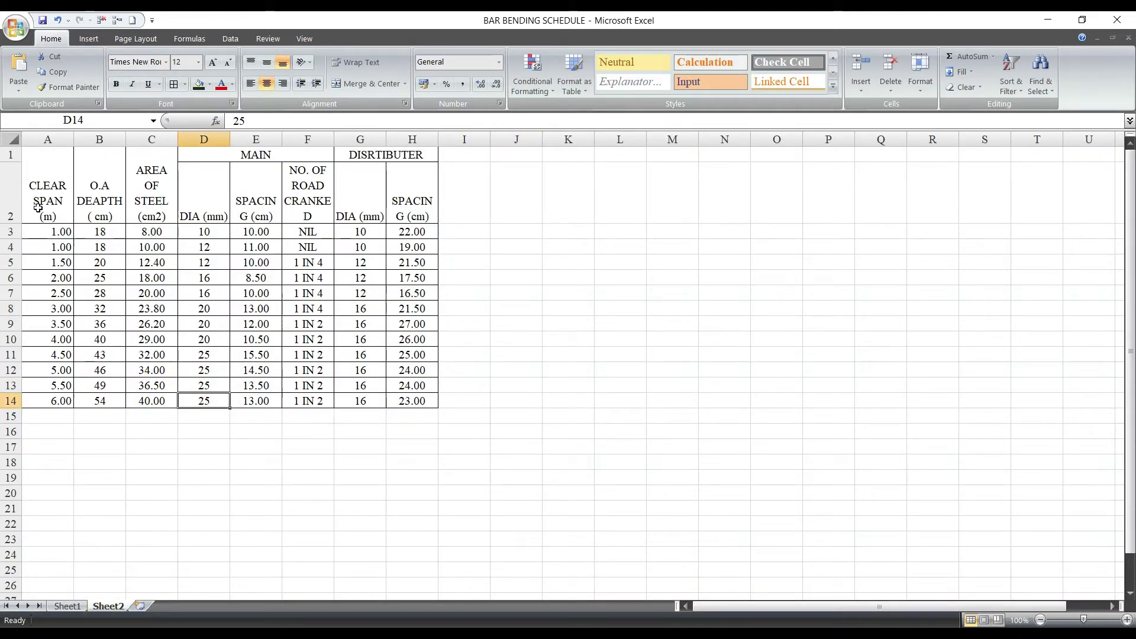
drag(60, 232, 58, 405)
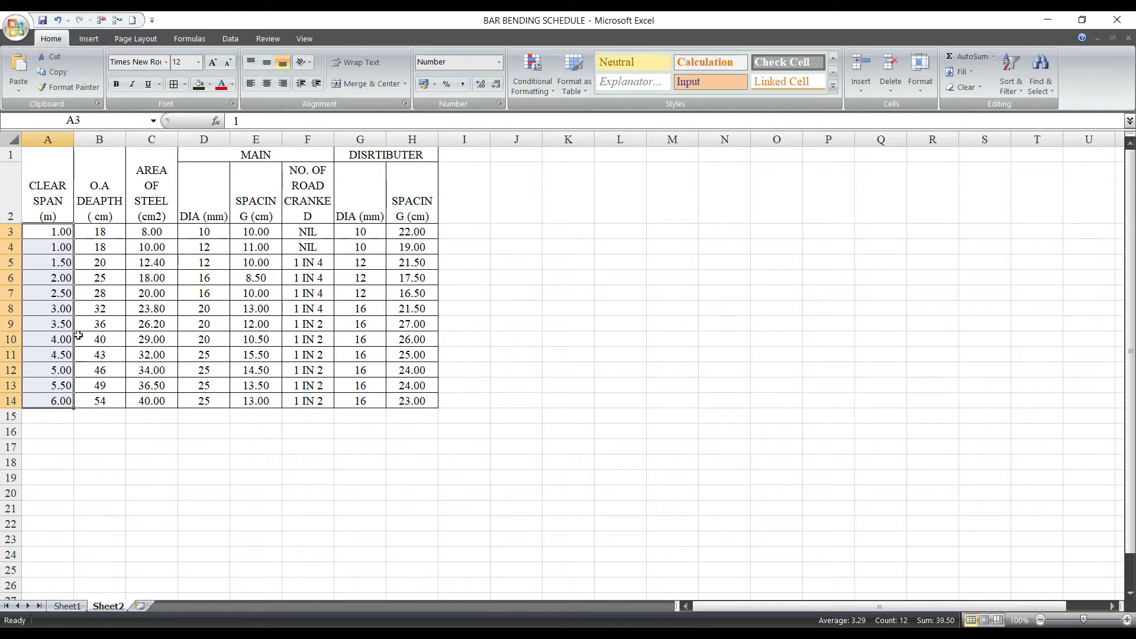
click(60, 232)
click(59, 247)
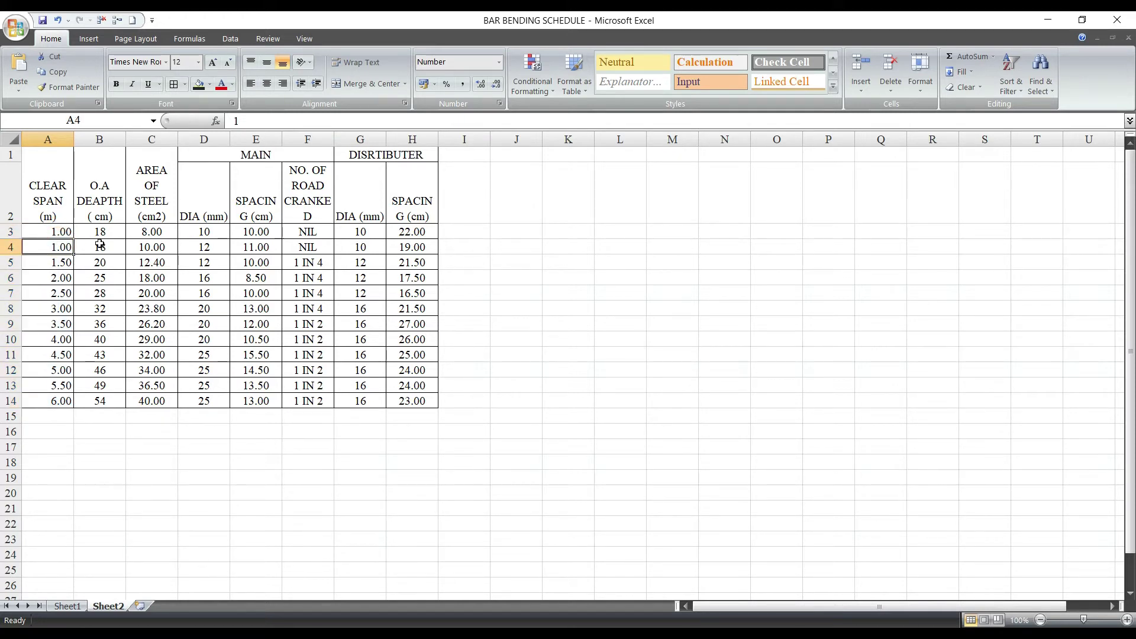
click(118, 197)
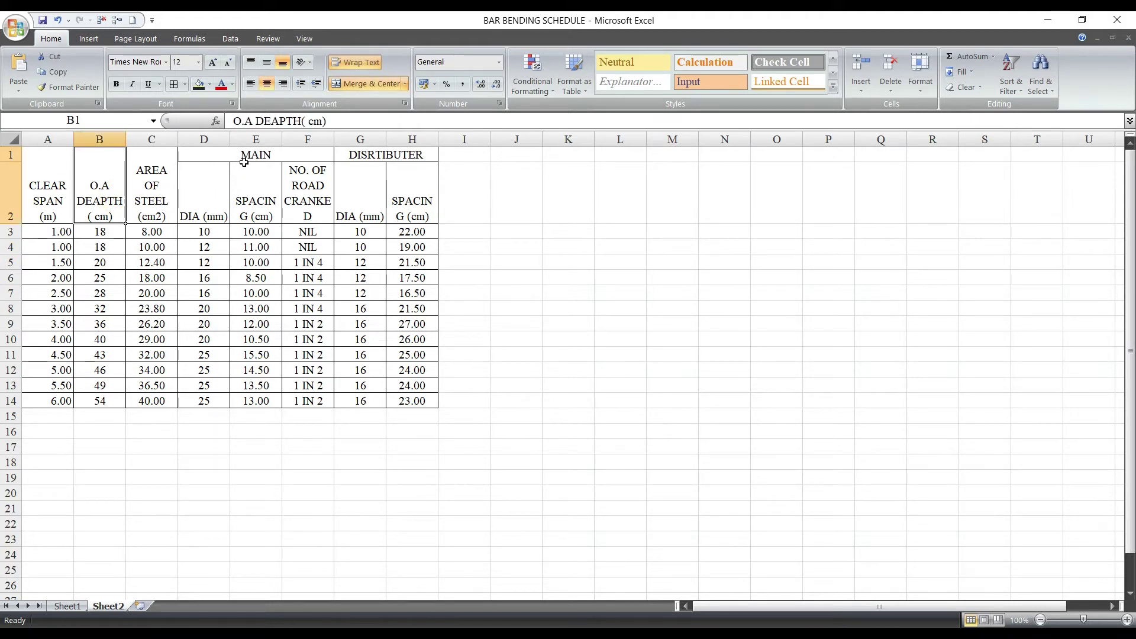
click(244, 157)
click(348, 156)
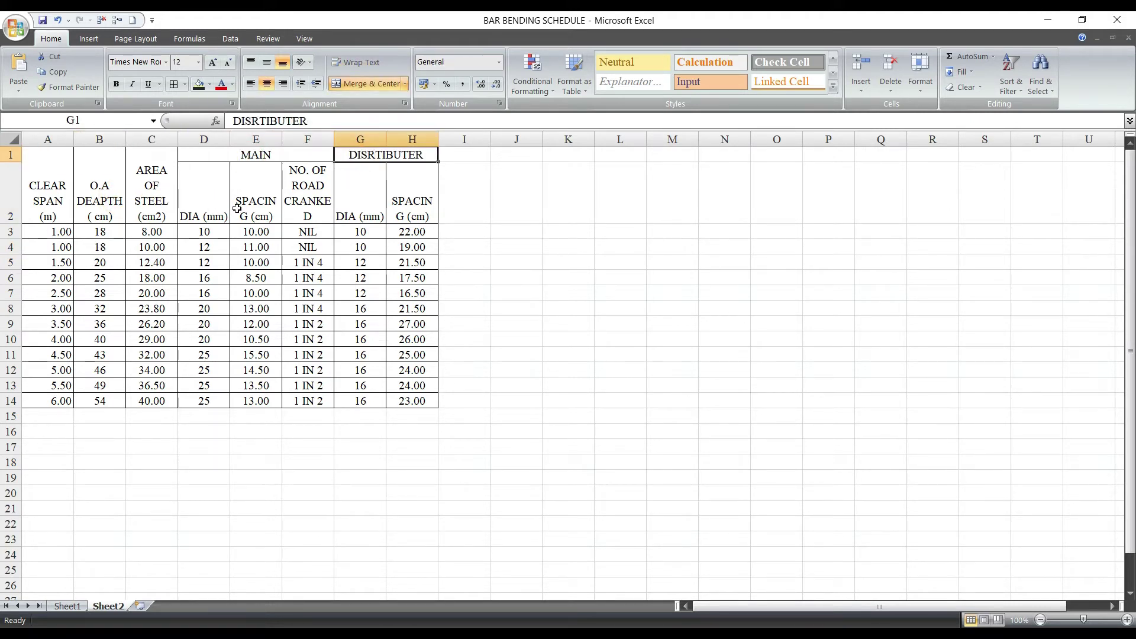
click(318, 190)
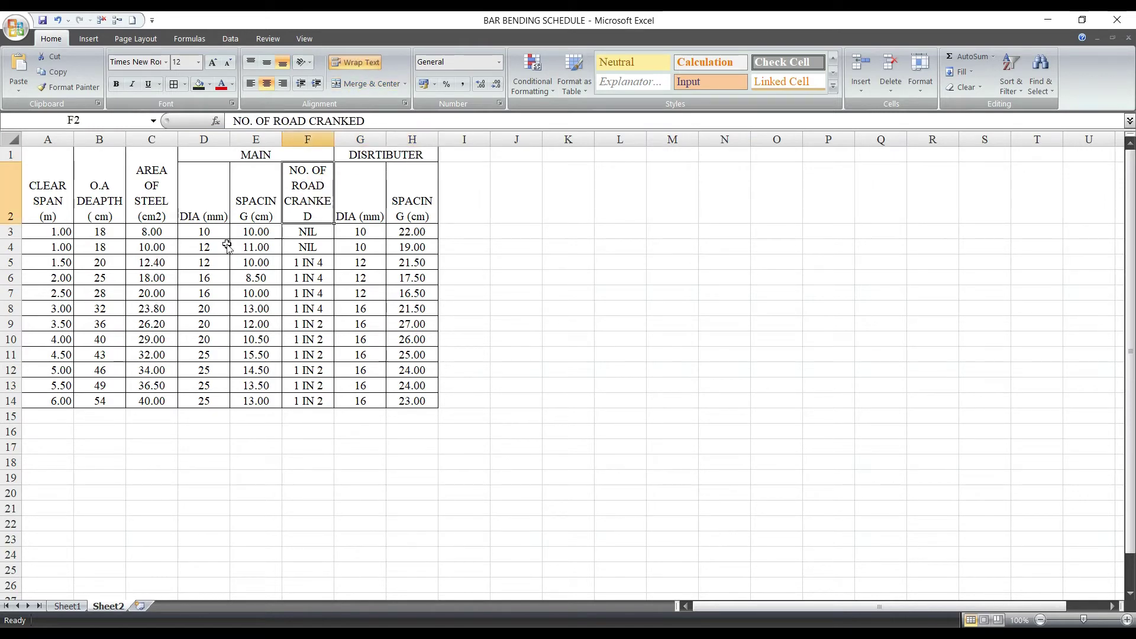
Inspect the spacing and crank entries, including the 1 IN 2 cranks in F9:F14, then return to Sheet1
click(260, 231)
click(295, 231)
click(298, 246)
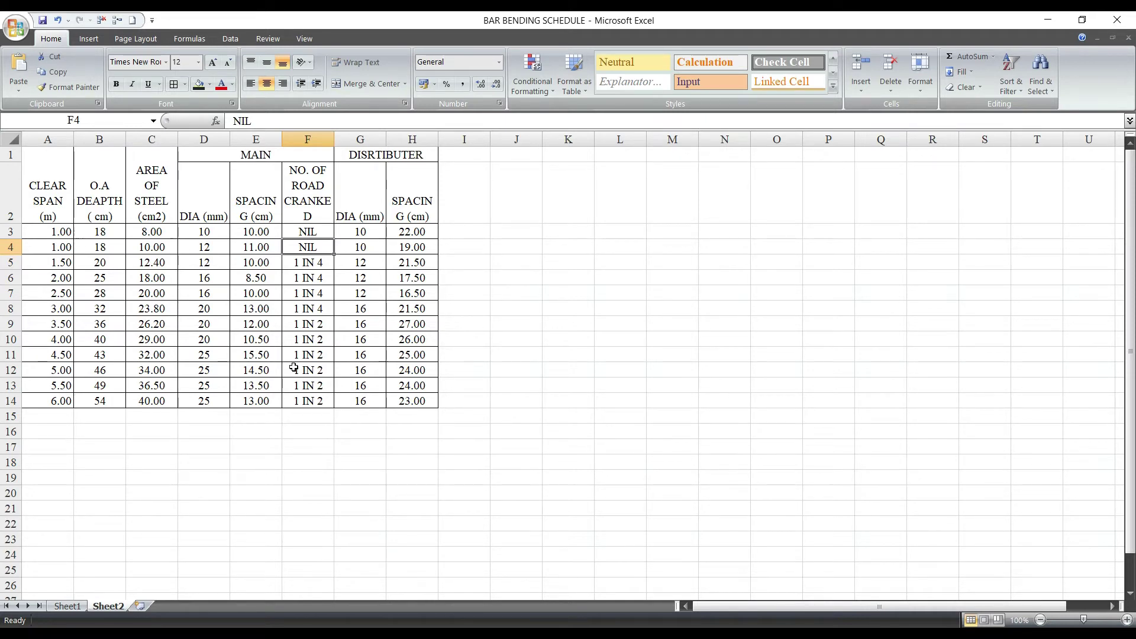
click(54, 324)
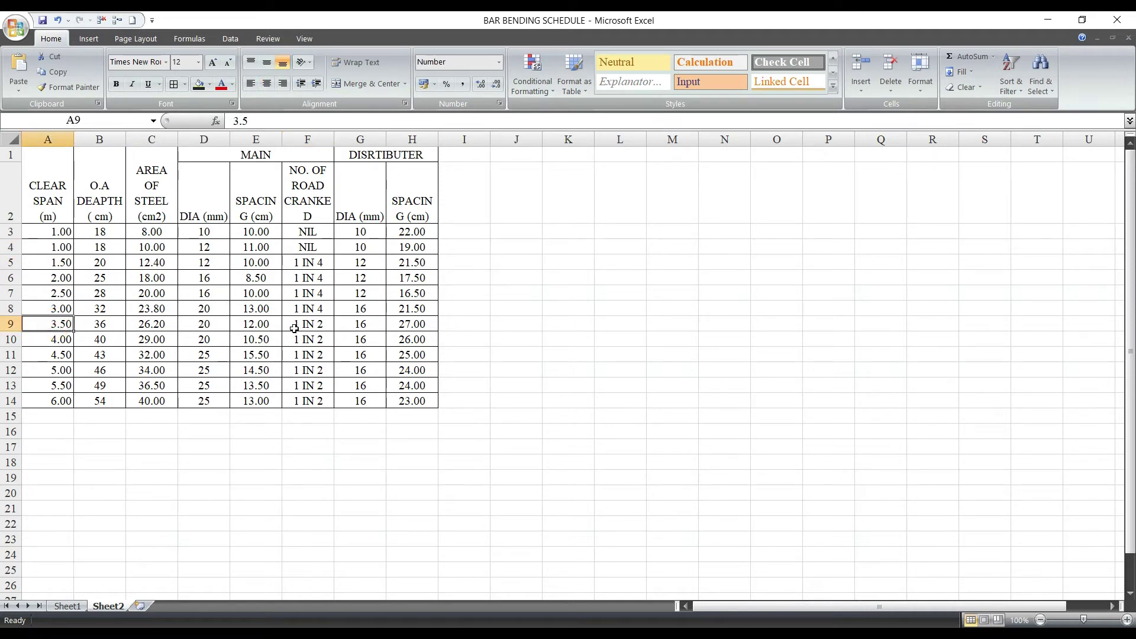
click(322, 326)
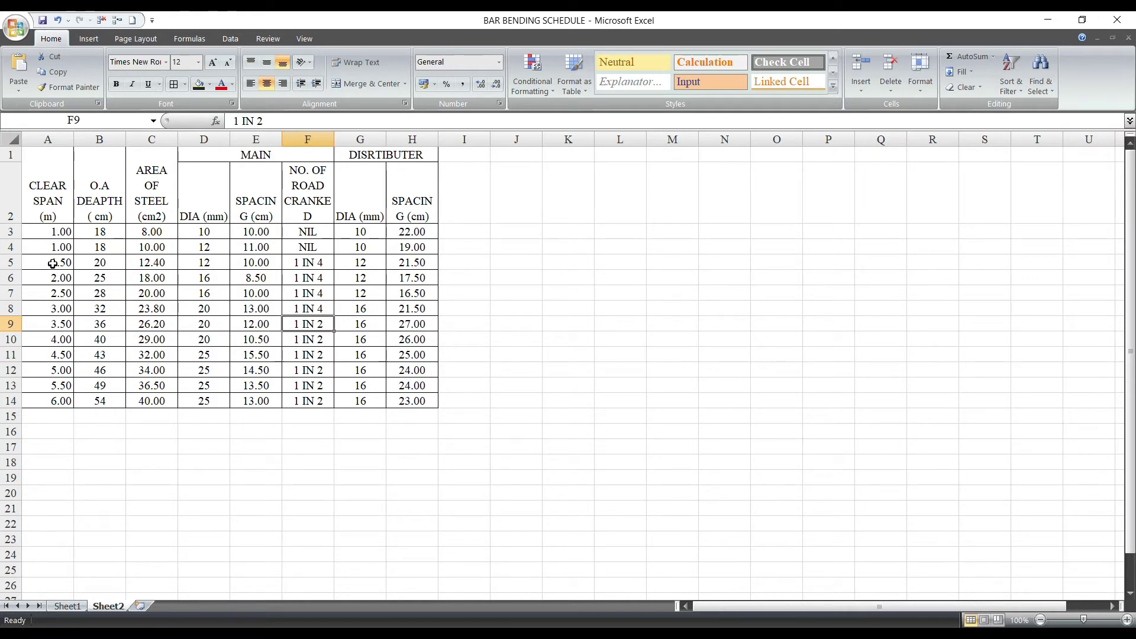
drag(64, 264, 65, 309)
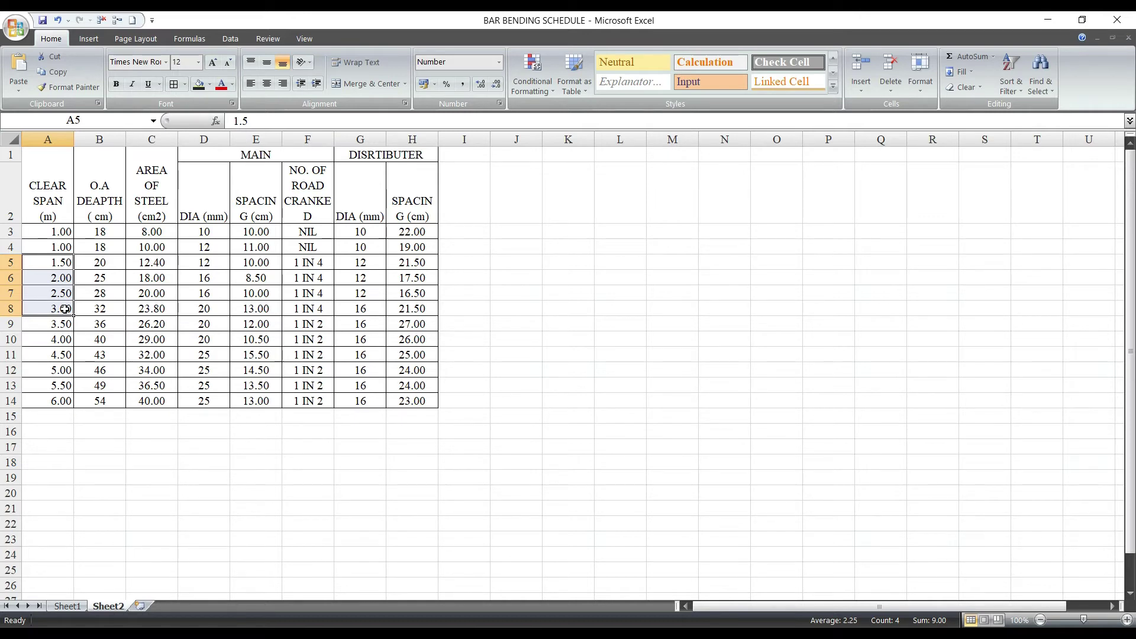
click(326, 331)
drag(326, 331, 316, 403)
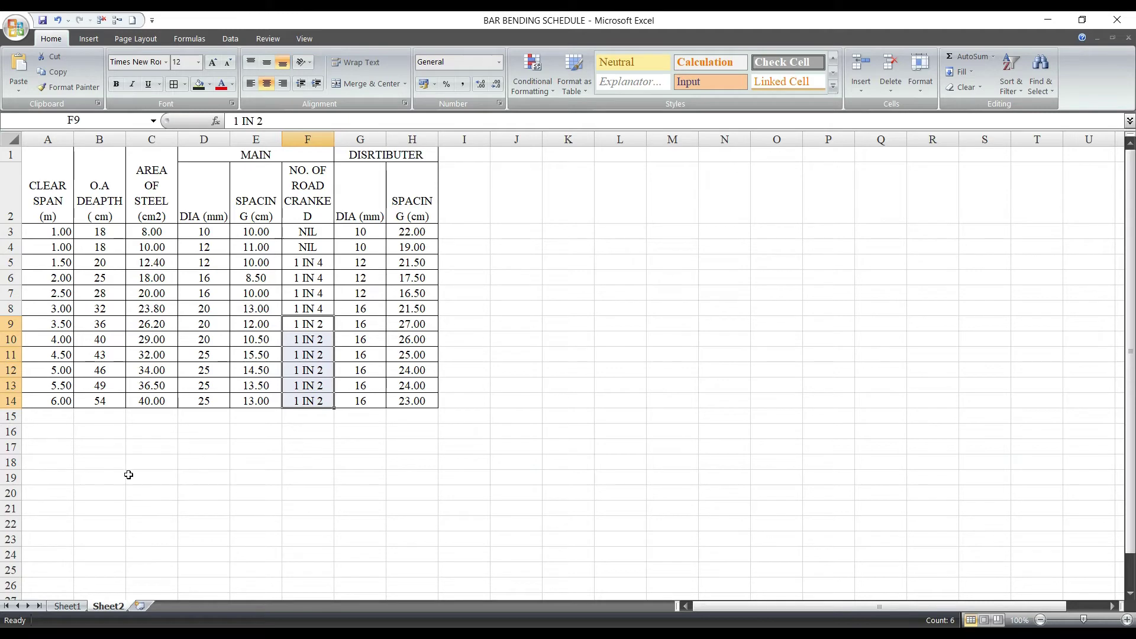
click(68, 606)
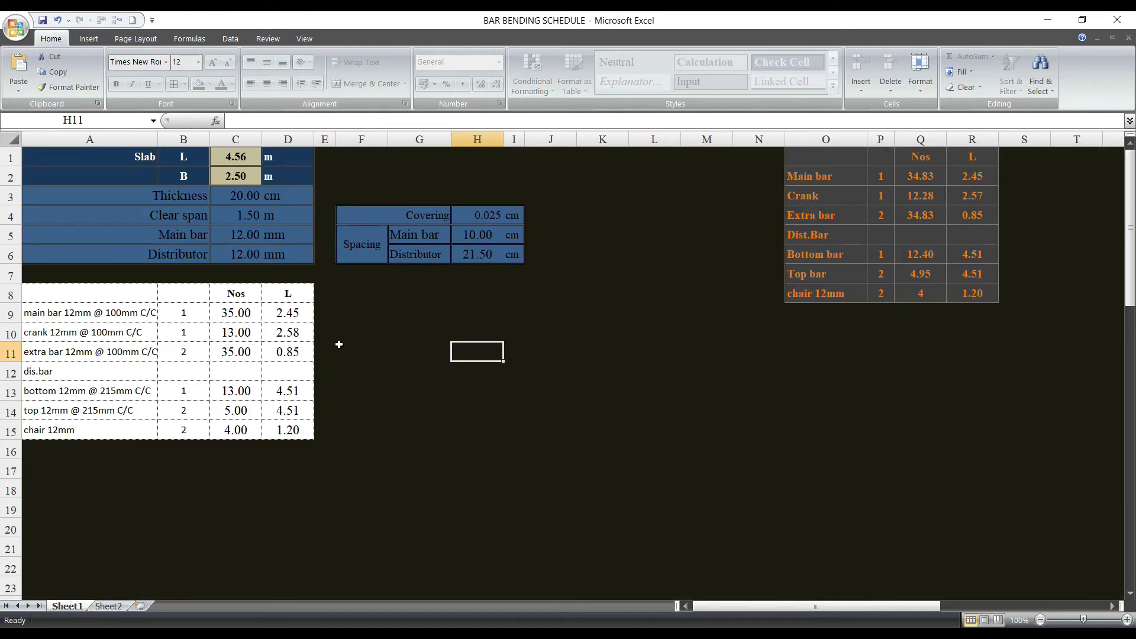
click(375, 208)
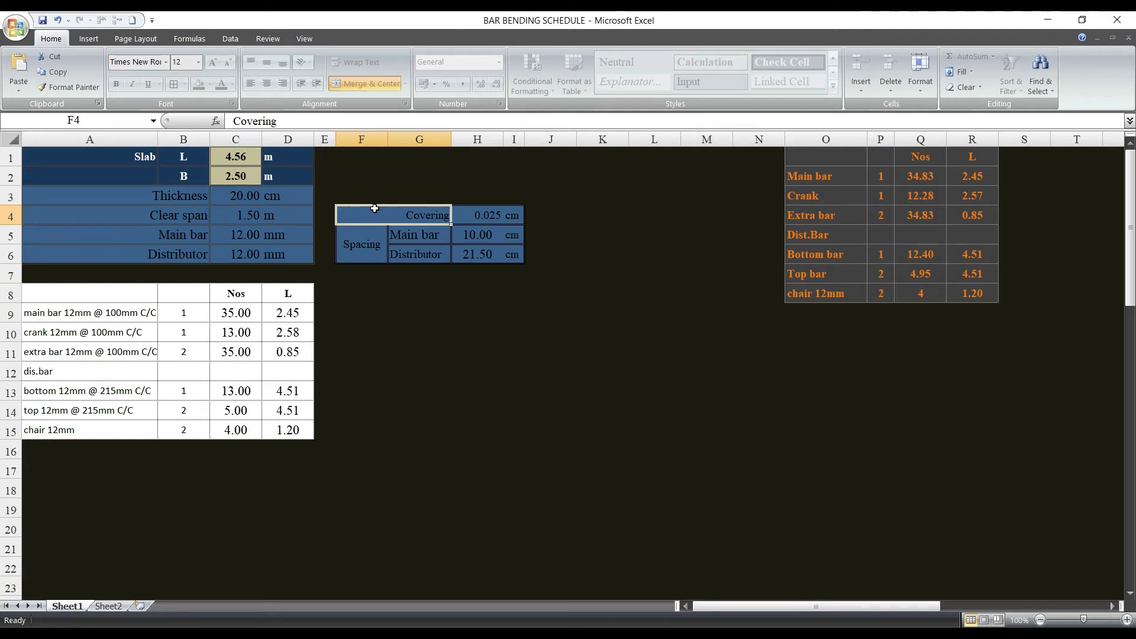
click(240, 192)
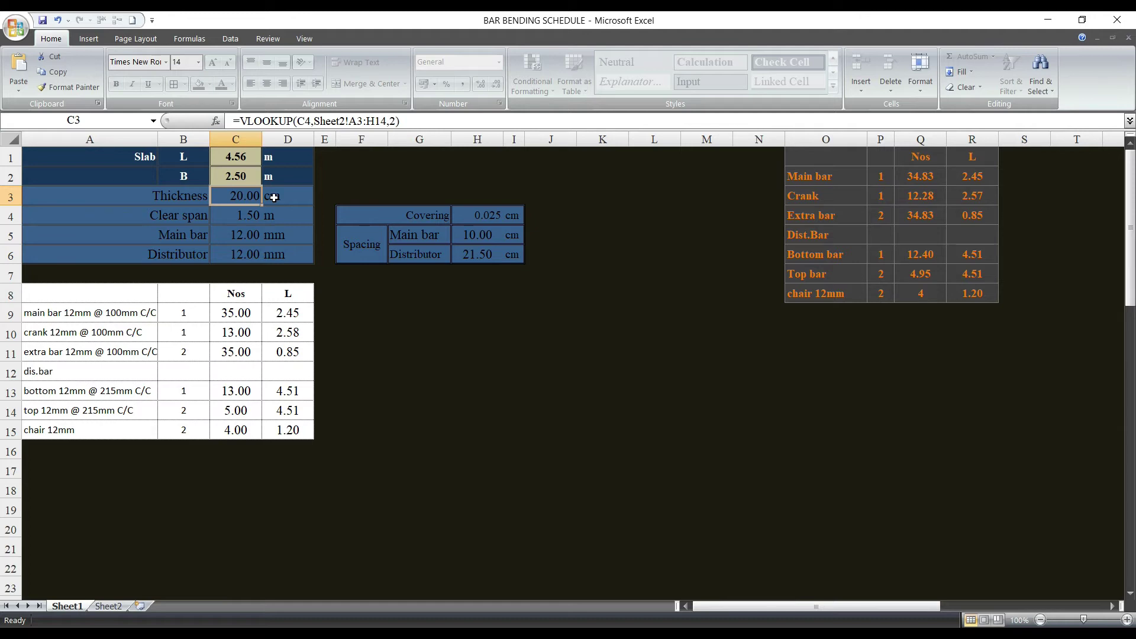
click(108, 606)
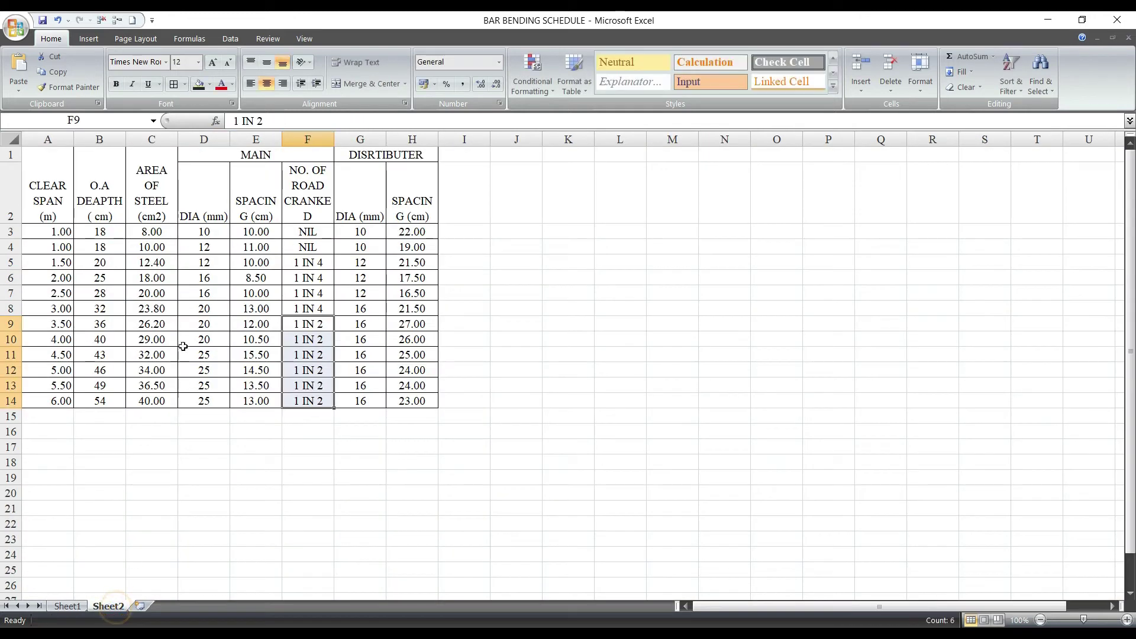
click(64, 280)
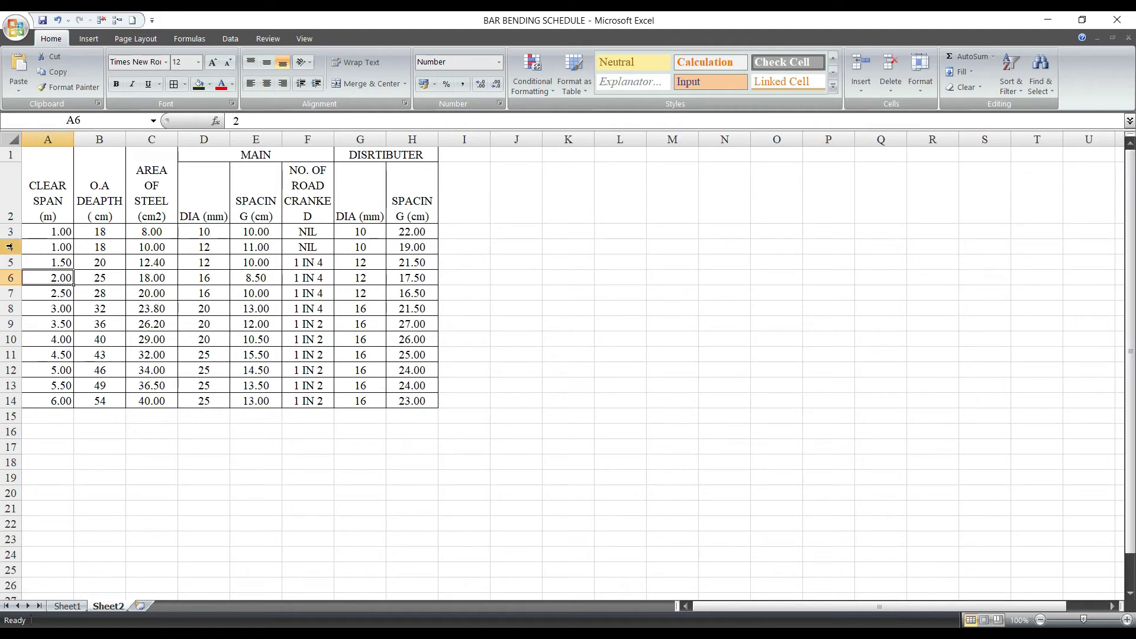
click(111, 280)
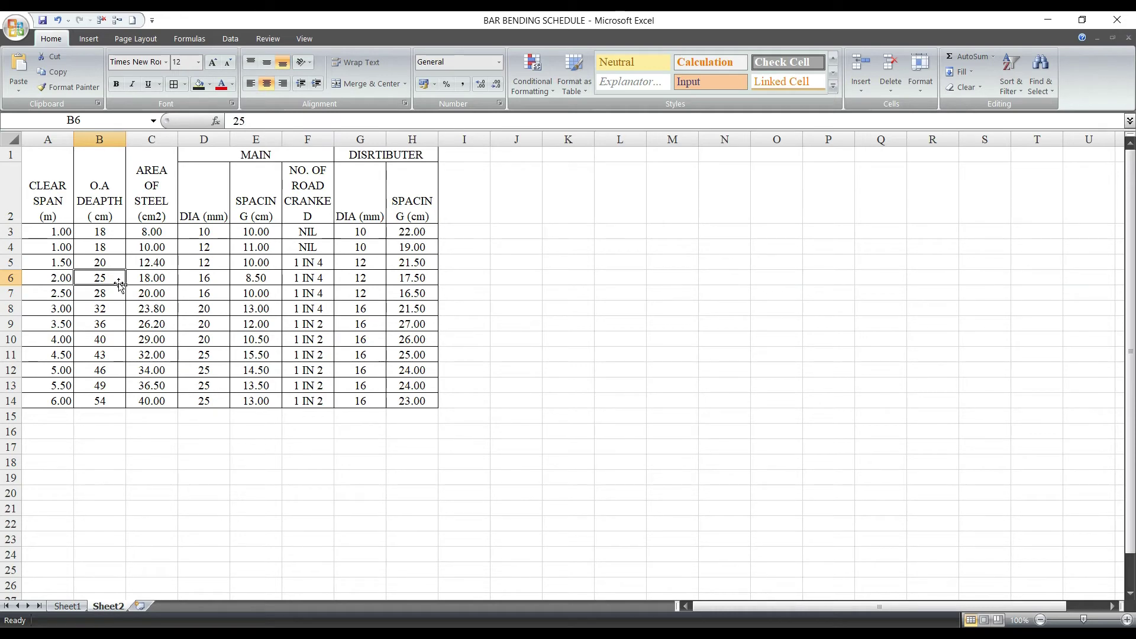
click(66, 606)
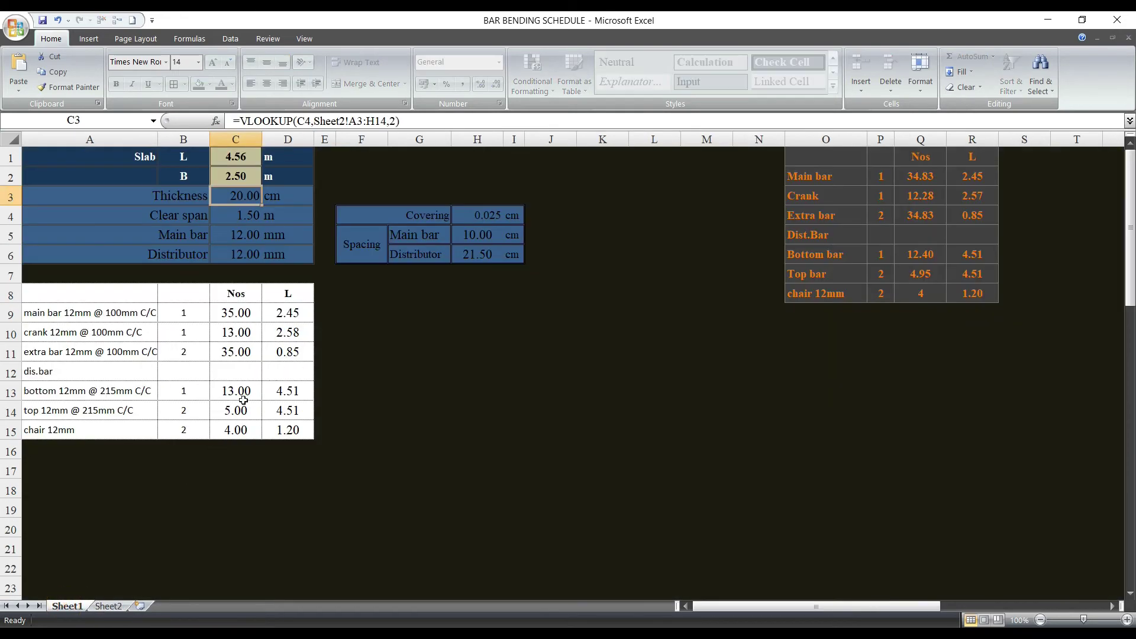
click(236, 161)
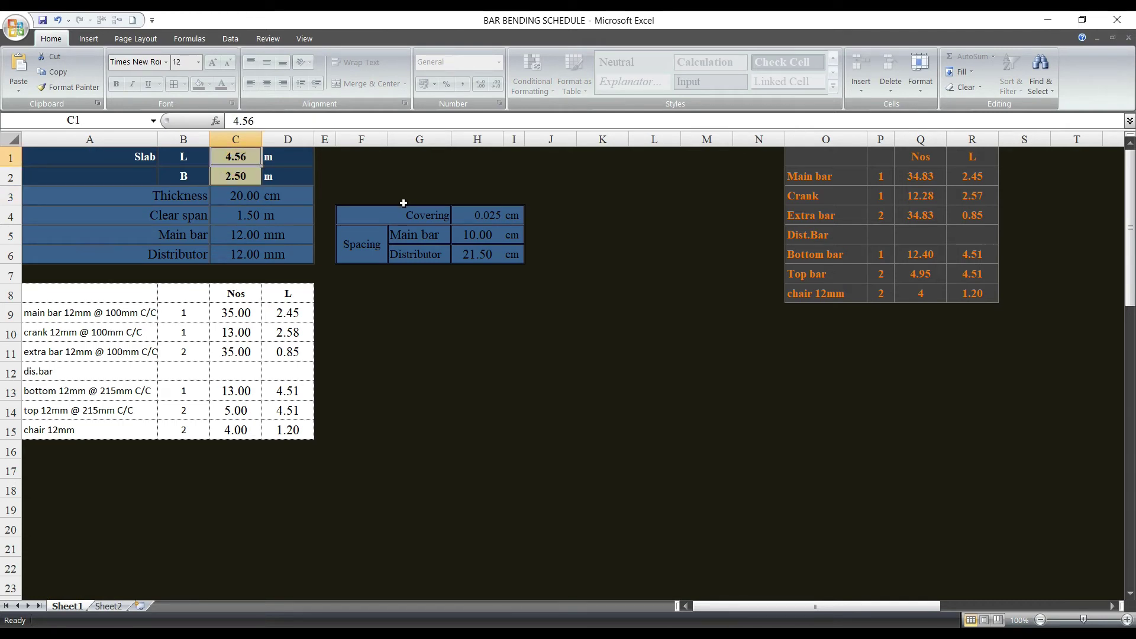
Enter 10 as the slab length in C1 and 3 as the breadth in C2
text(10)
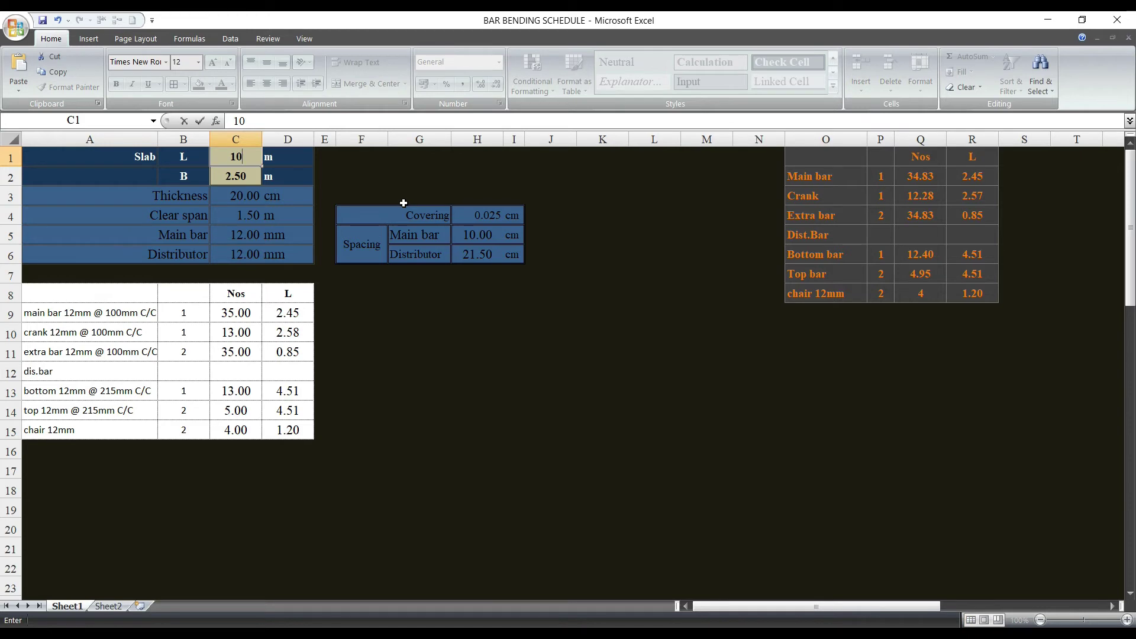
key(Return)
text(3)
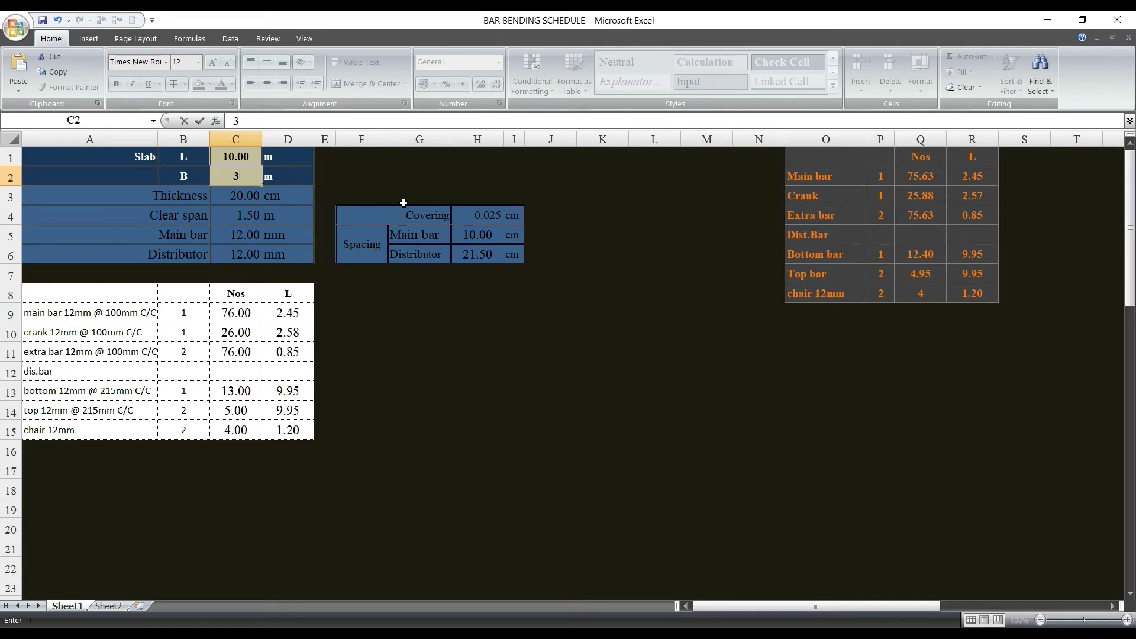
key(Return)
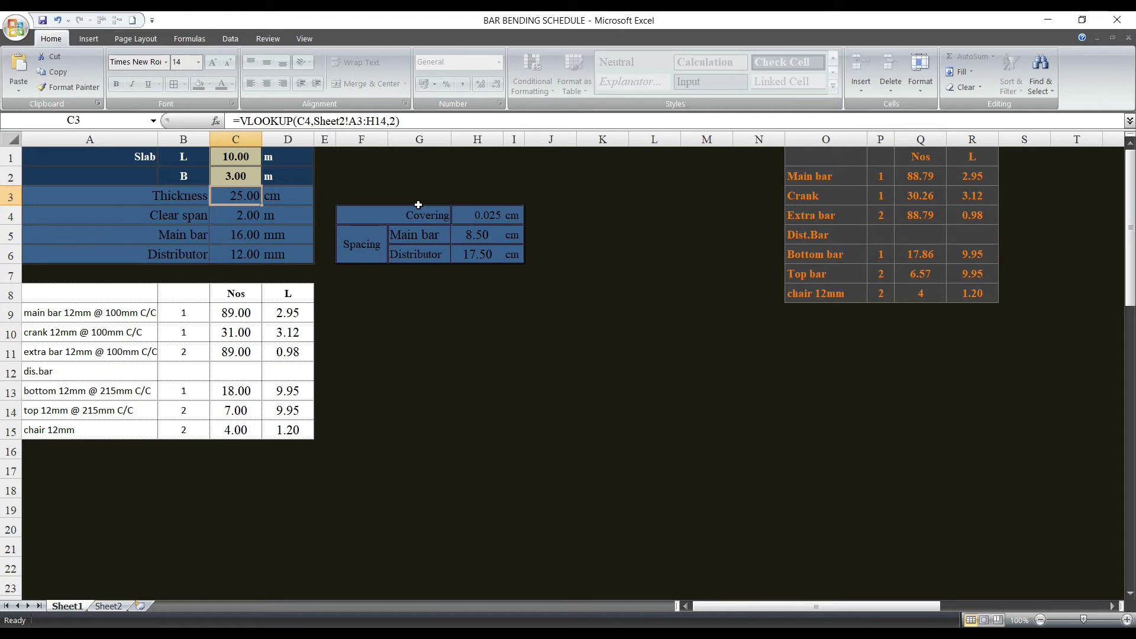
click(237, 221)
click(242, 196)
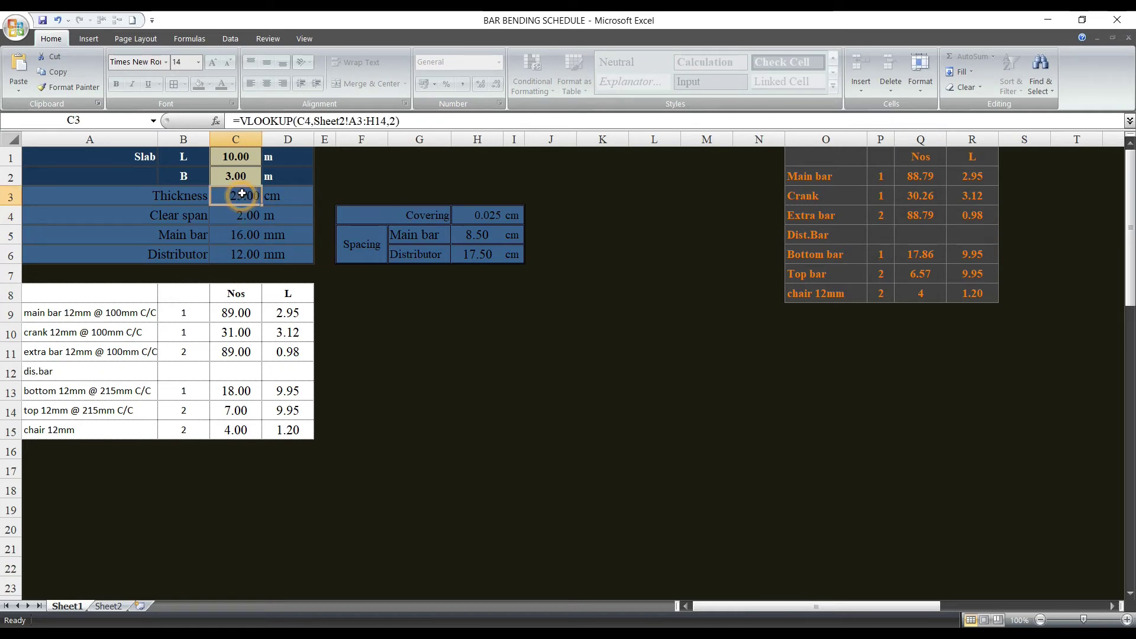
double_click(242, 194)
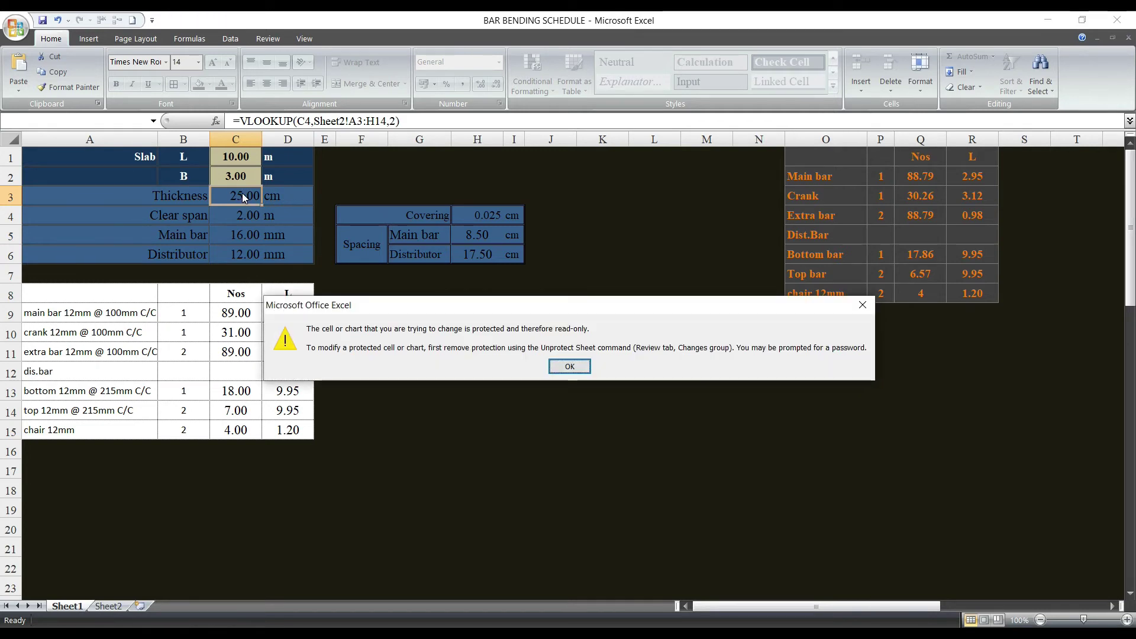
key(Return)
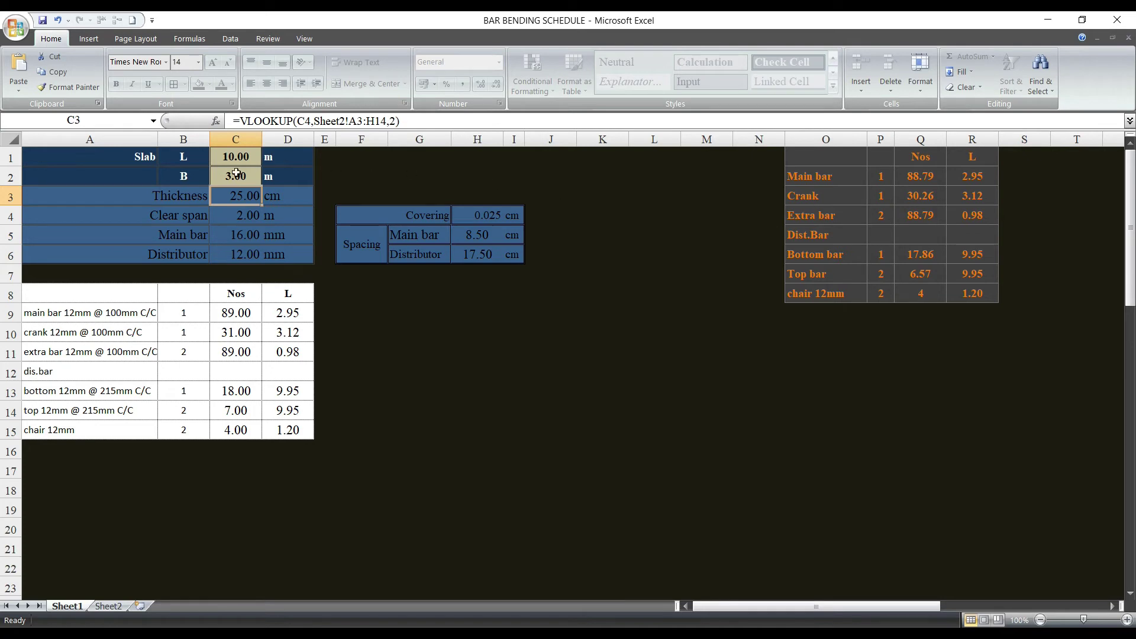
click(230, 219)
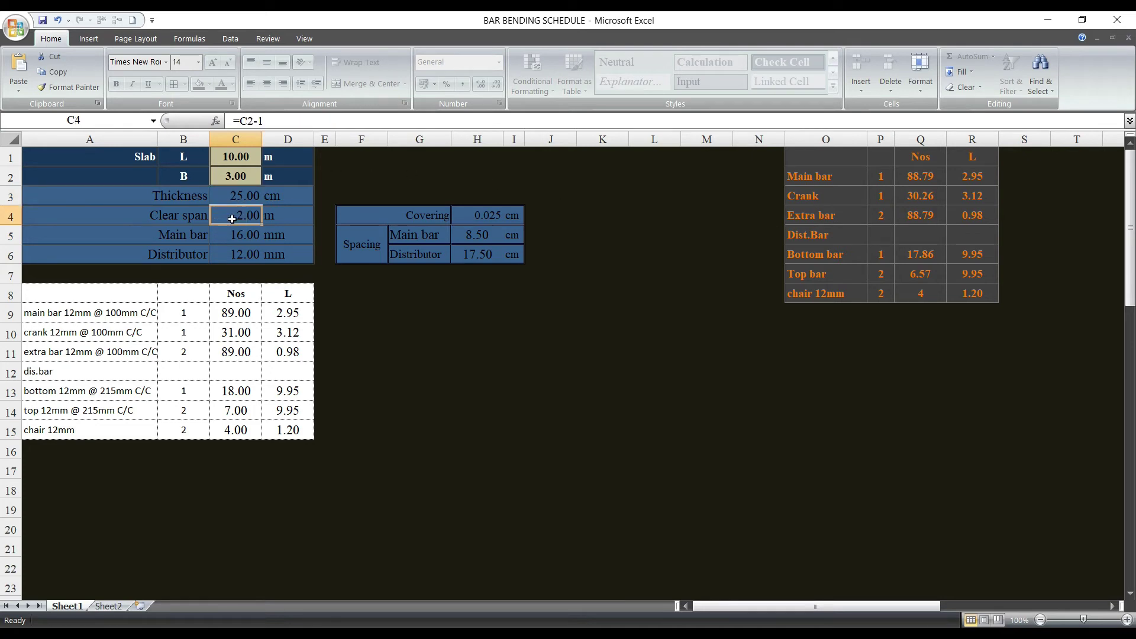
click(235, 196)
click(246, 235)
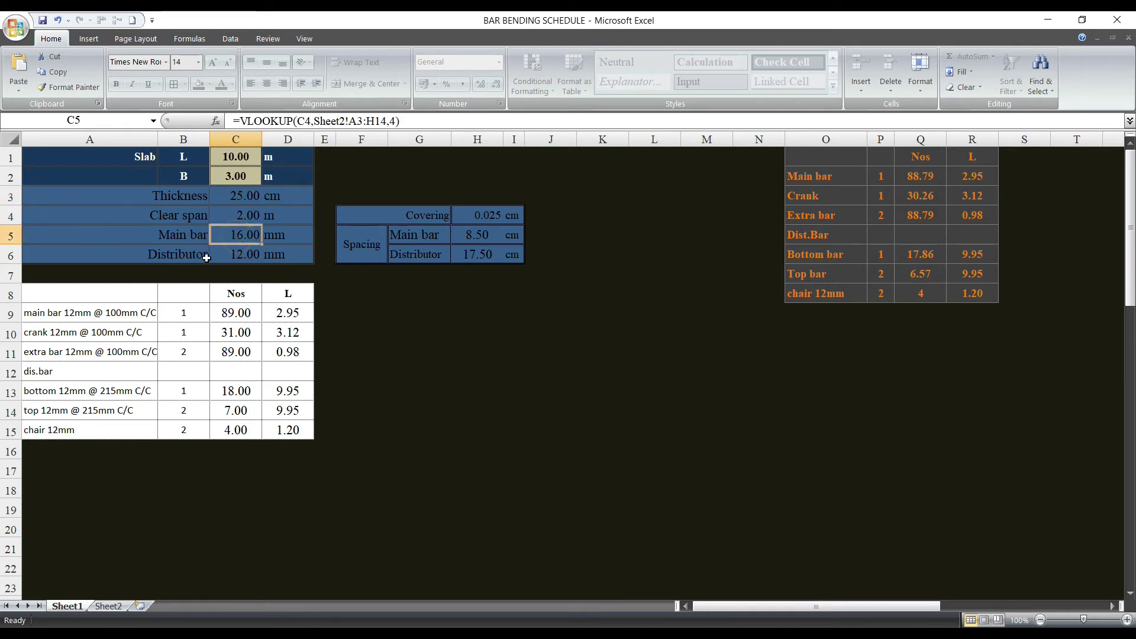
click(239, 257)
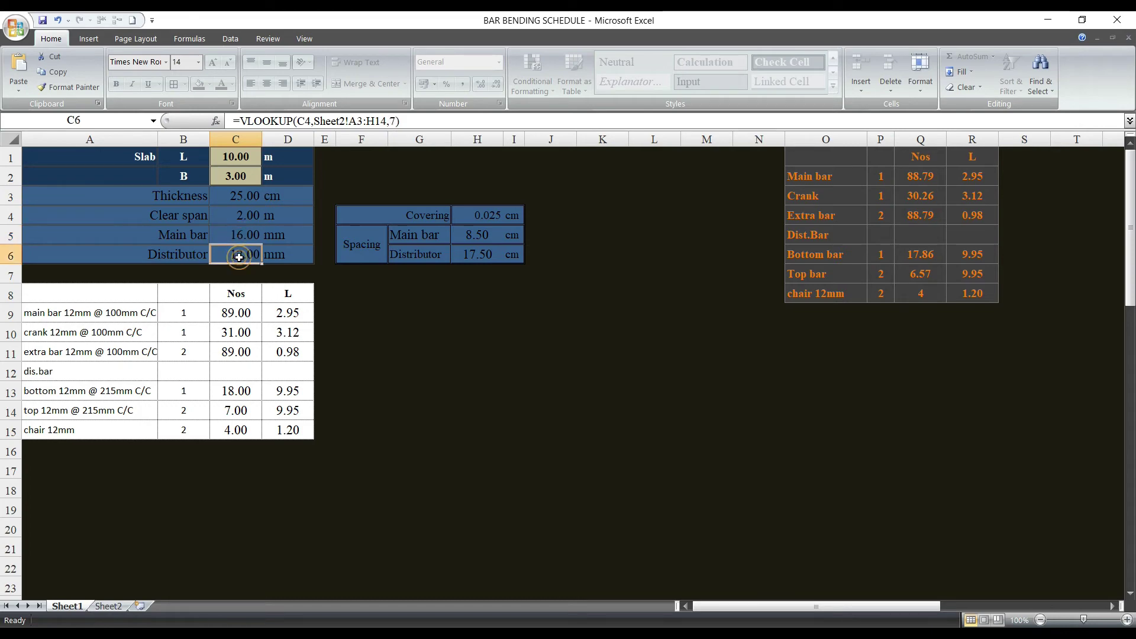
click(109, 605)
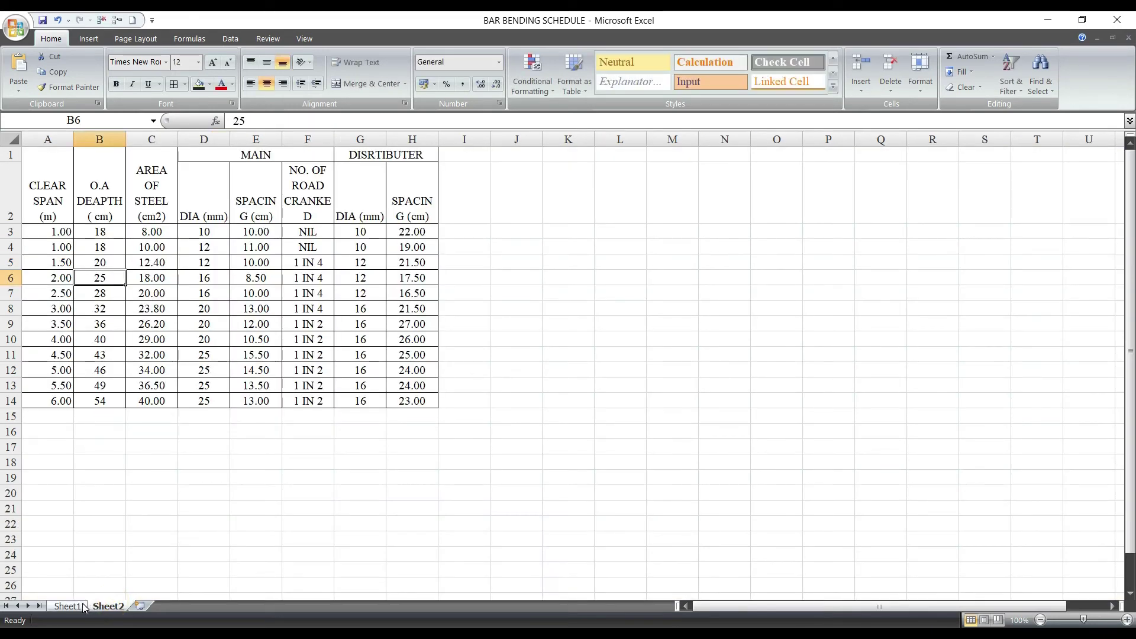
click(83, 607)
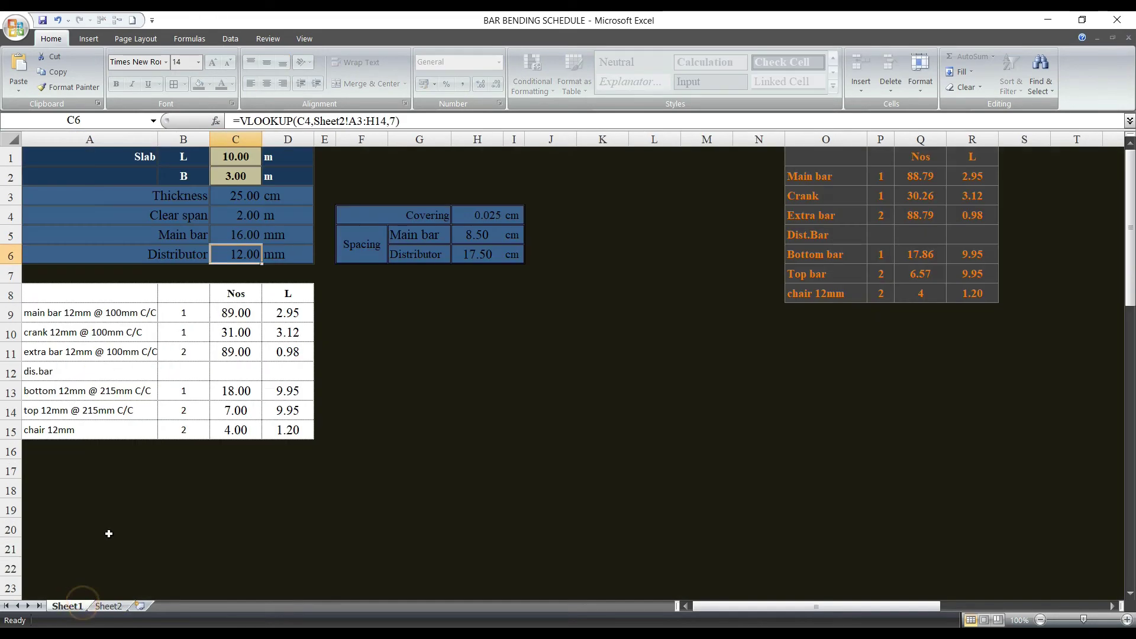
click(483, 219)
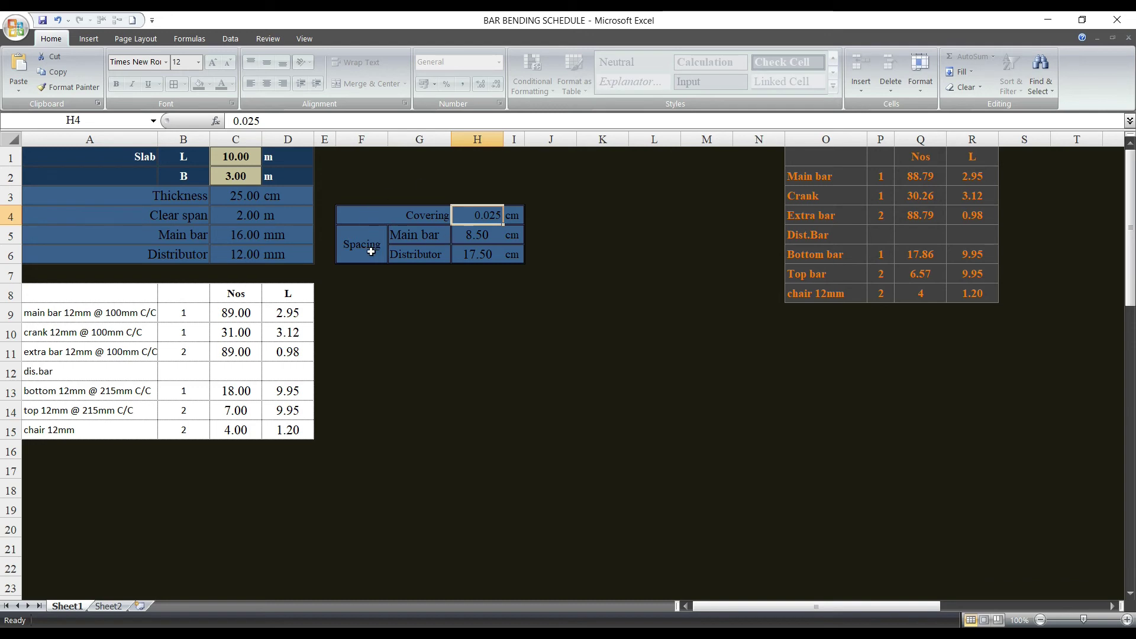
Review the bar diameter formulas and the Nos counts for main, crank, extra, top and chair bars
click(249, 237)
click(245, 254)
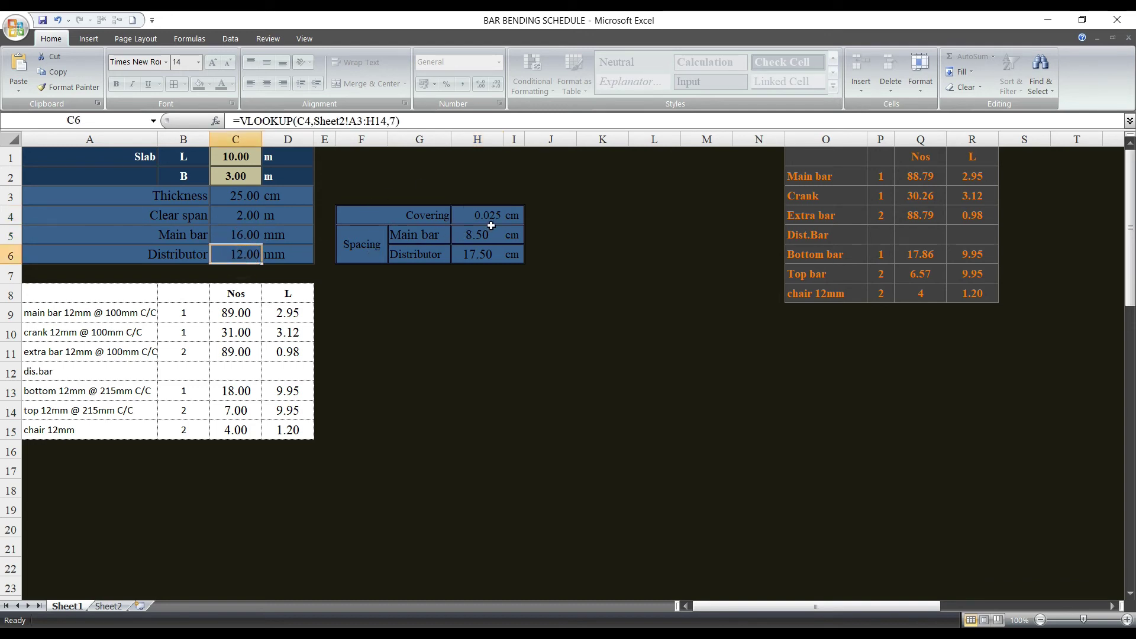
click(928, 177)
click(927, 199)
click(923, 230)
click(924, 272)
click(921, 292)
drag(908, 177, 924, 291)
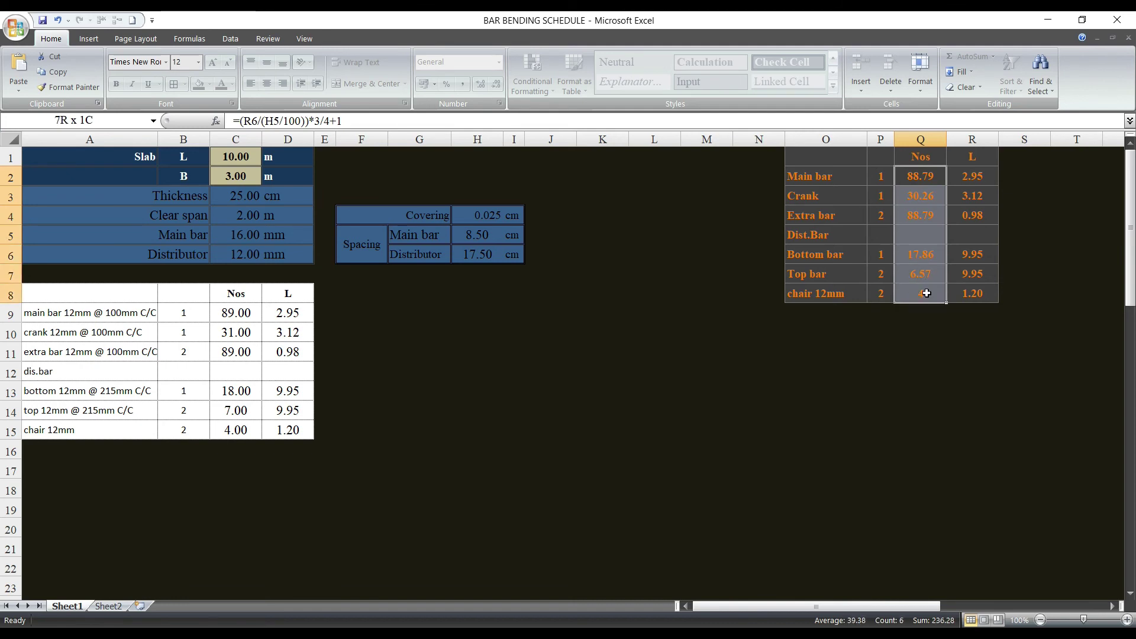
click(882, 292)
click(832, 288)
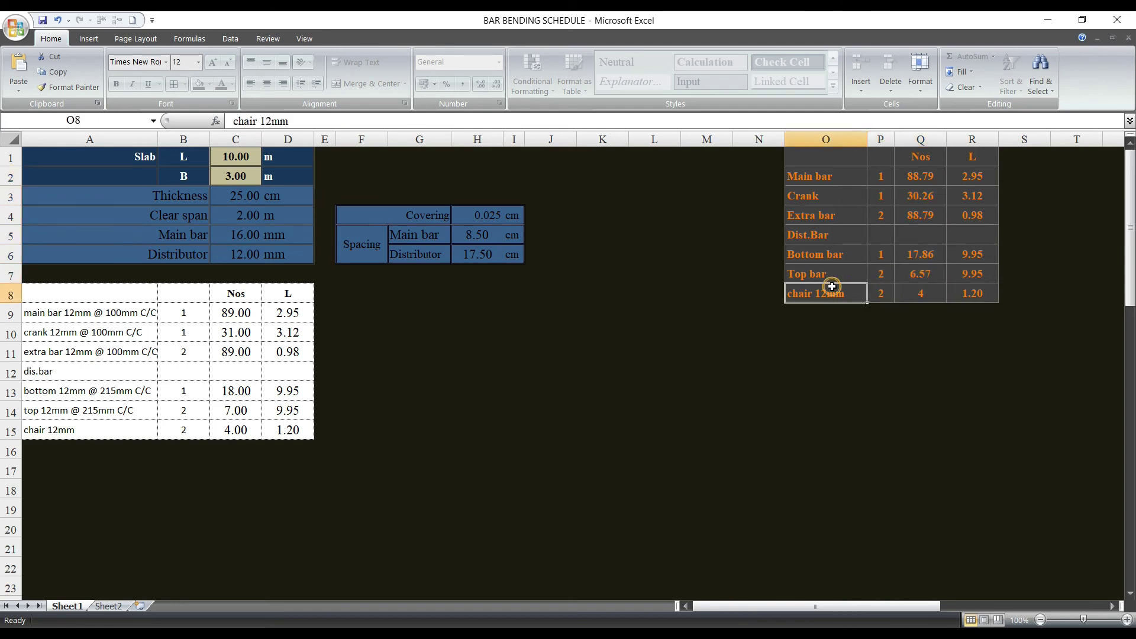
drag(885, 295, 926, 298)
click(928, 299)
click(236, 157)
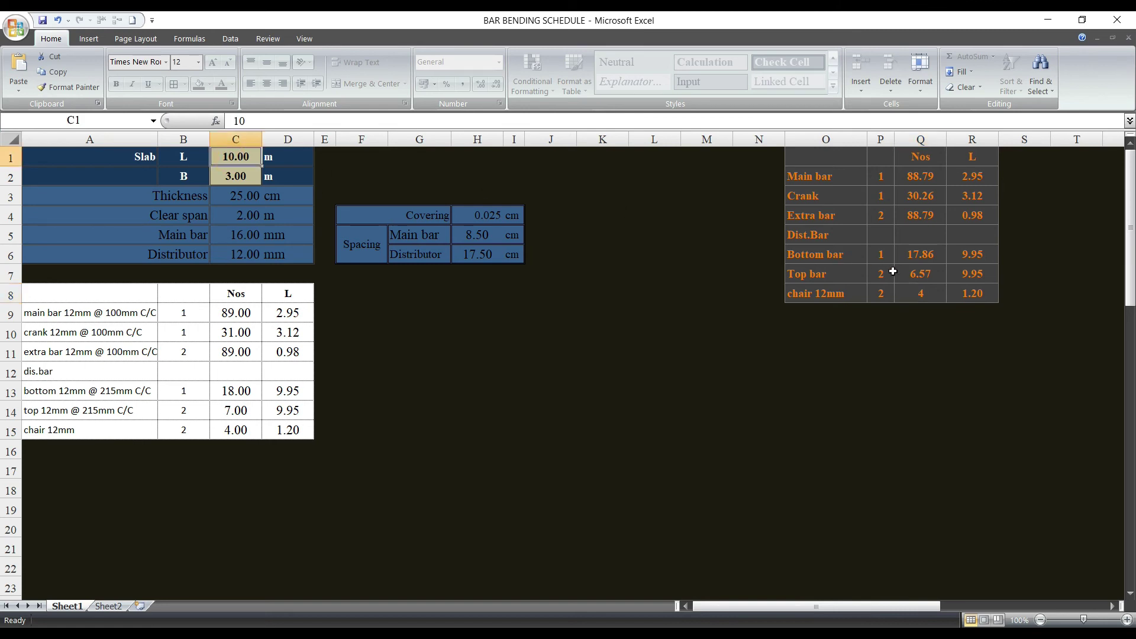
Set the chair 12mm count in Q8 to 8
click(915, 294)
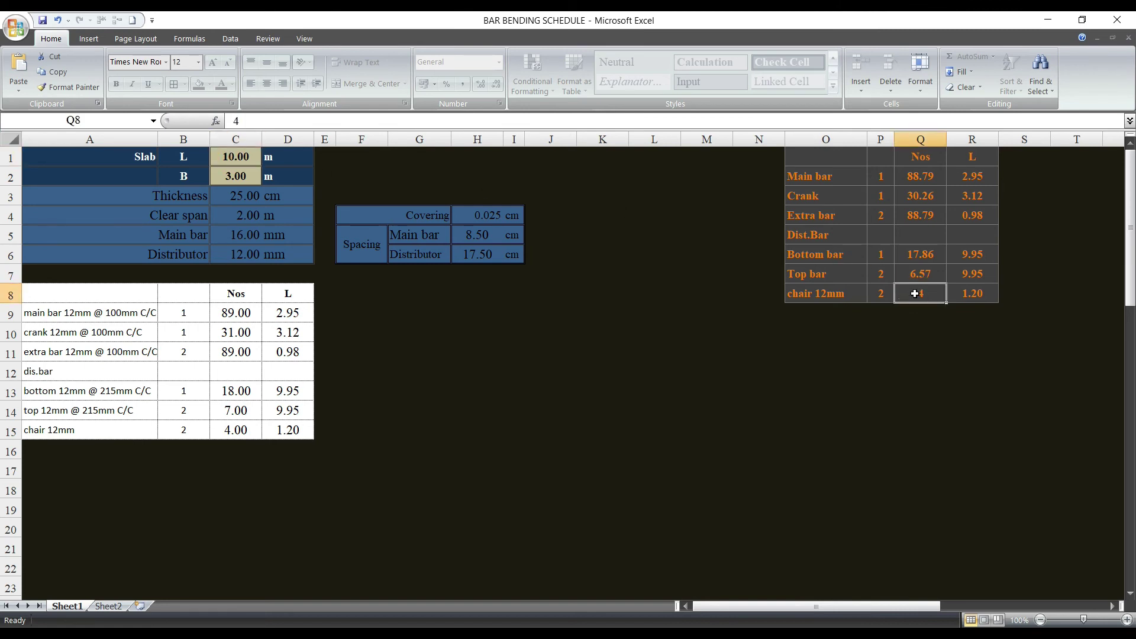
text(8)
key(Return)
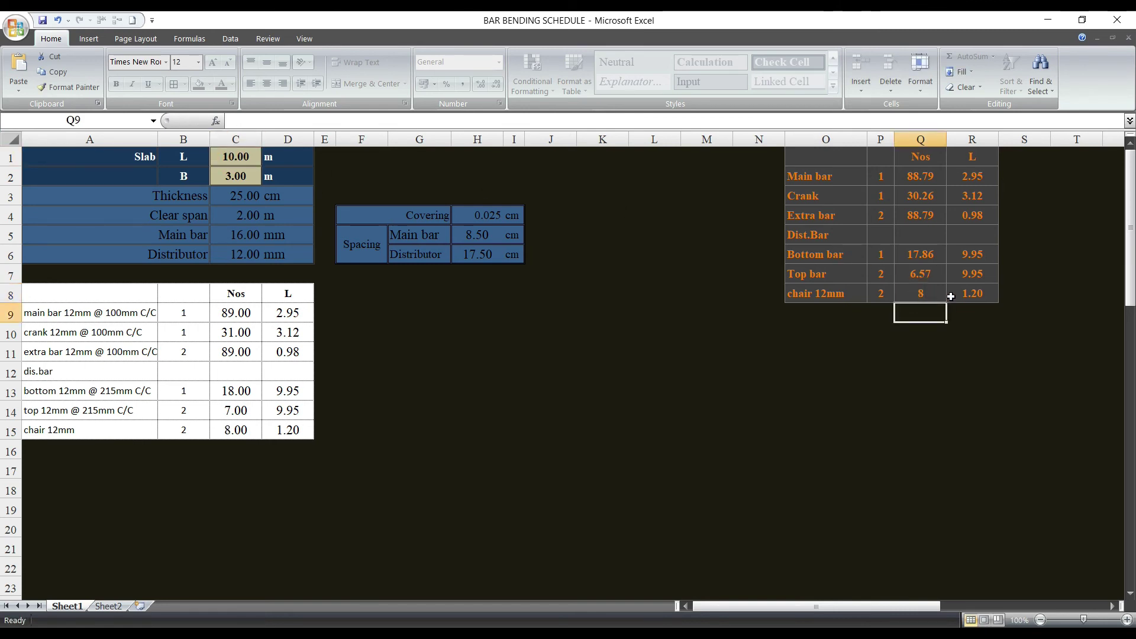
Recheck the chair length and count, plus the main, crank and extra bar count and length formulas
click(973, 293)
click(921, 293)
click(921, 255)
click(892, 159)
click(941, 175)
click(961, 175)
click(988, 200)
click(975, 216)
click(953, 195)
click(912, 184)
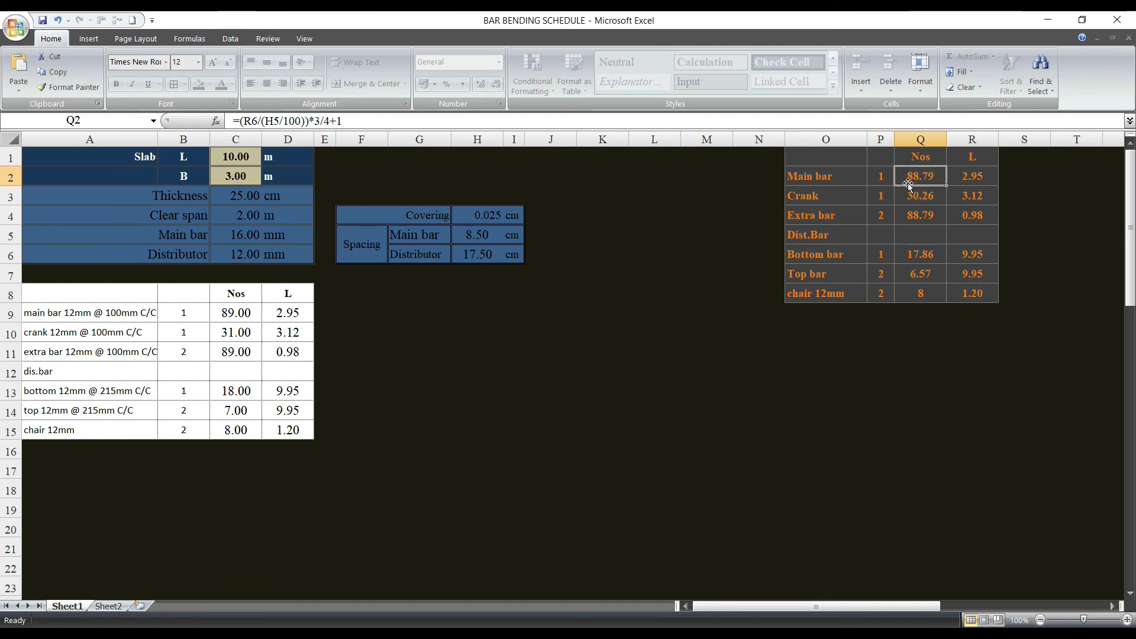
click(237, 316)
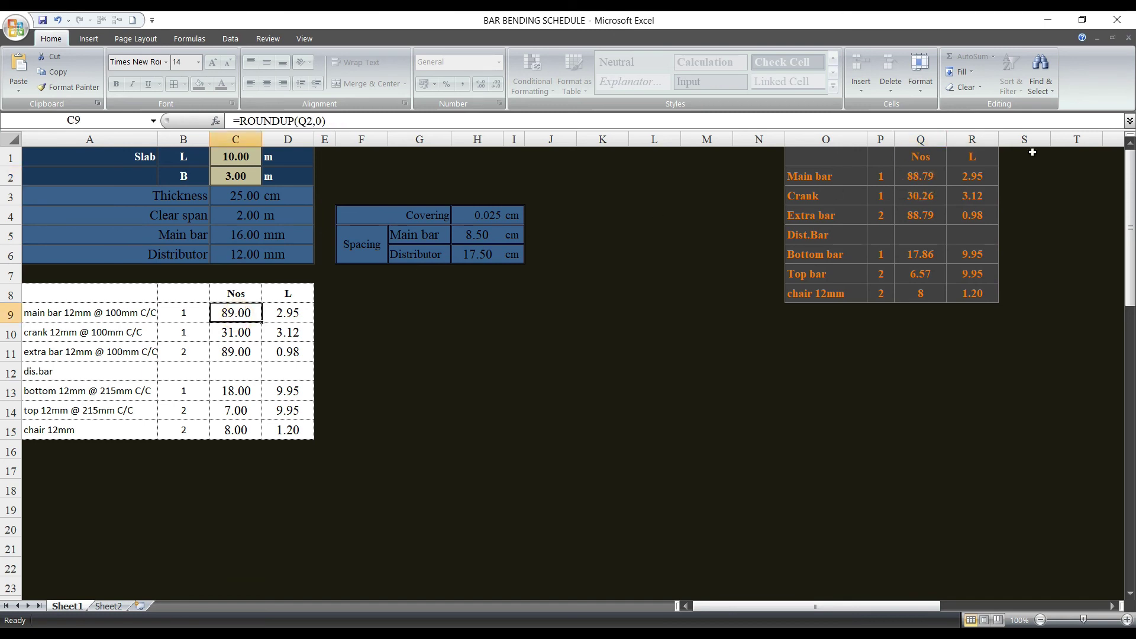
click(911, 175)
click(229, 317)
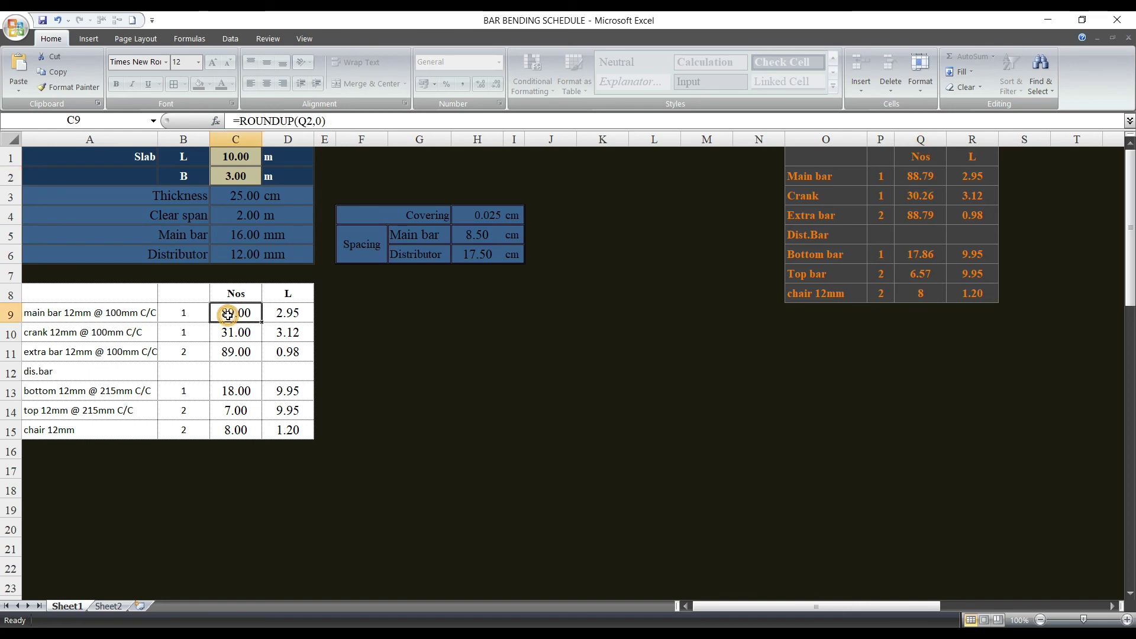
click(917, 193)
click(242, 338)
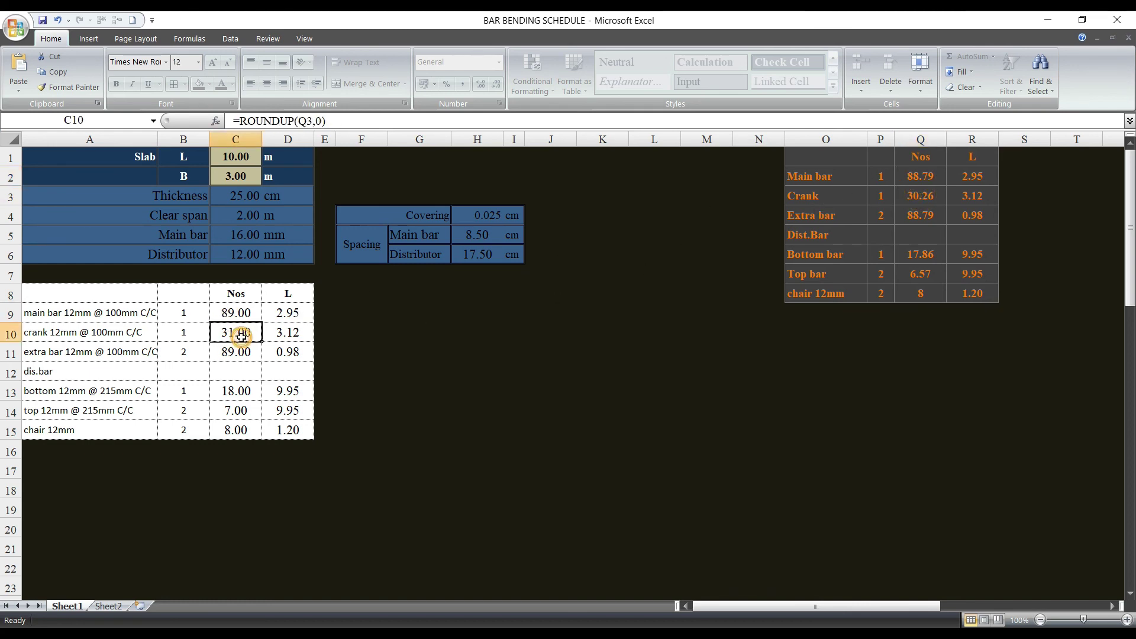
click(240, 352)
click(247, 392)
click(237, 429)
click(288, 429)
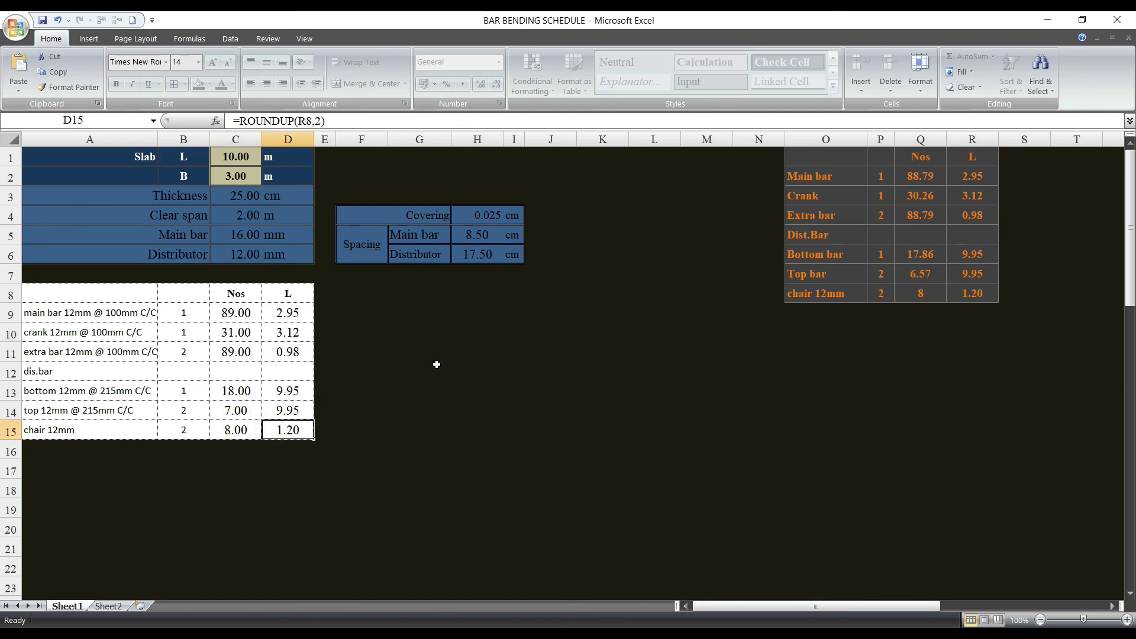
click(249, 159)
click(243, 177)
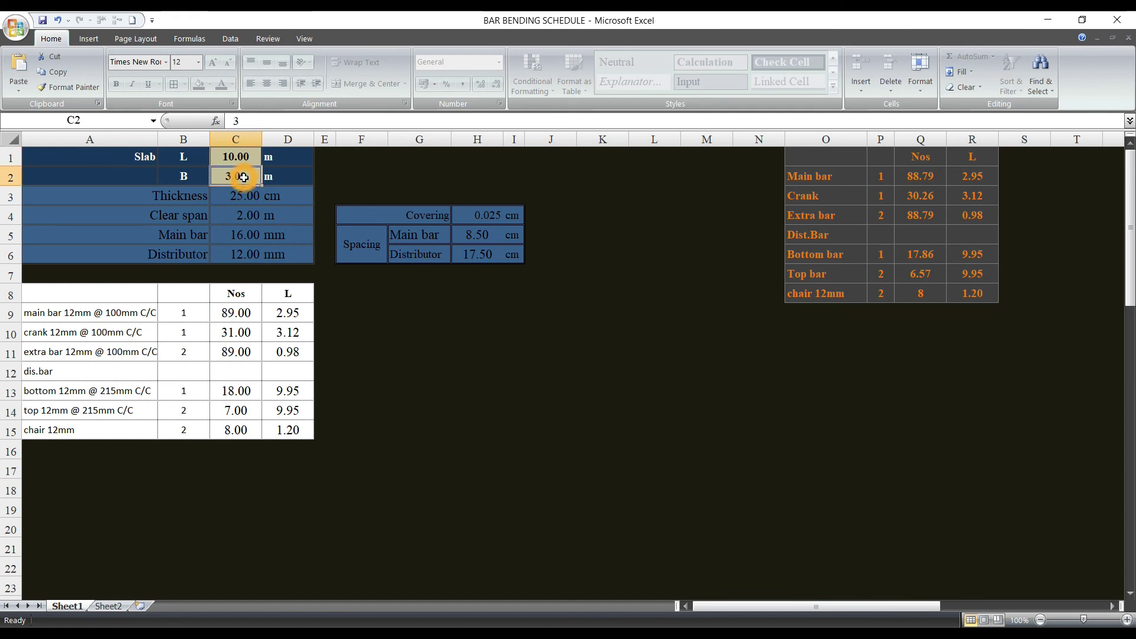